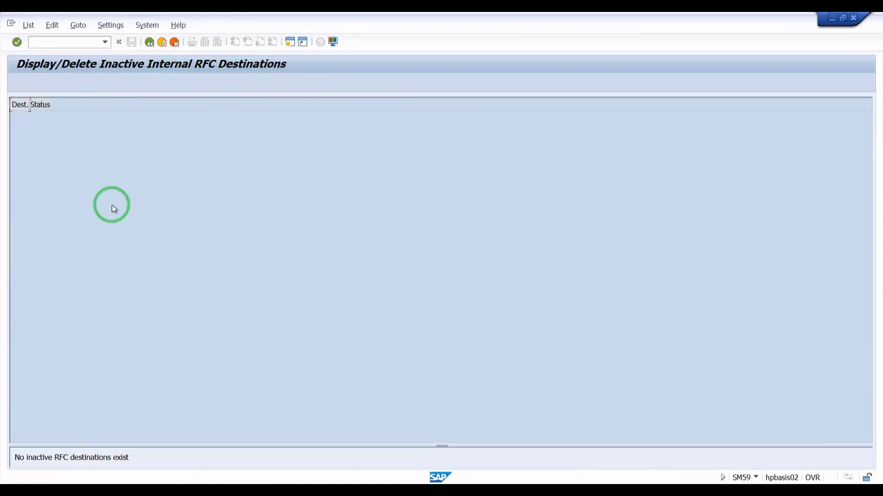
drag(16, 457, 136, 460)
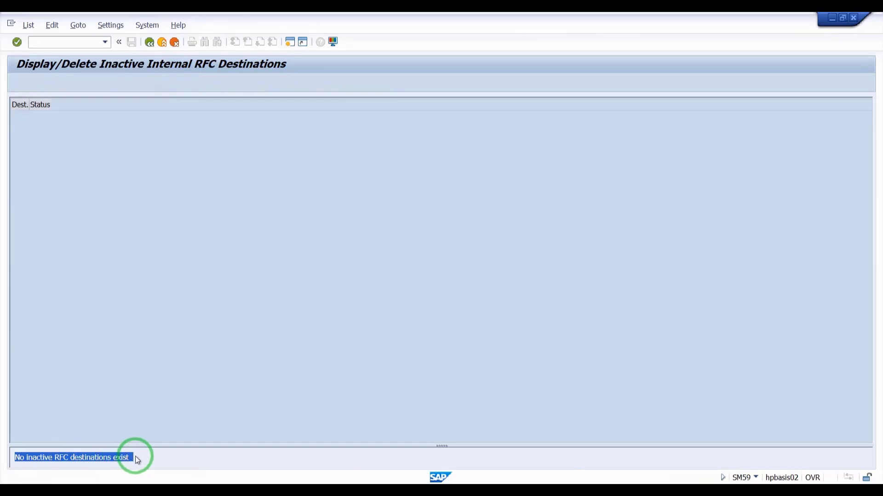
click(17, 456)
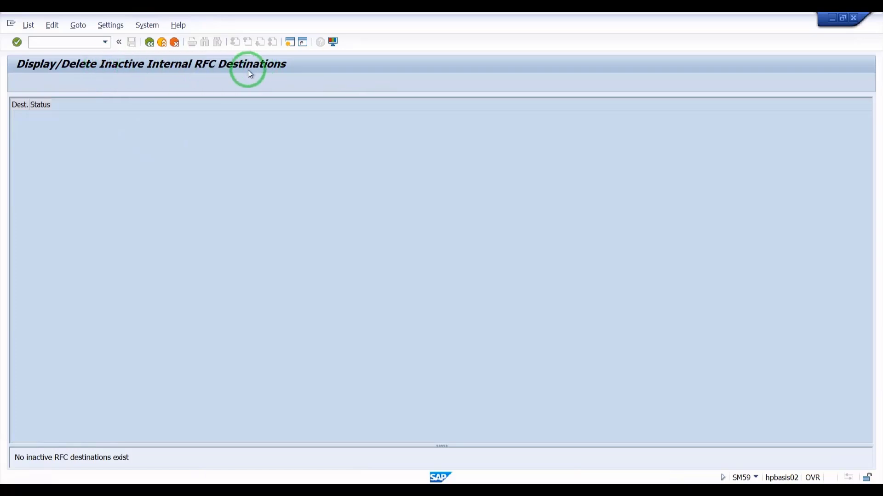
click(29, 25)
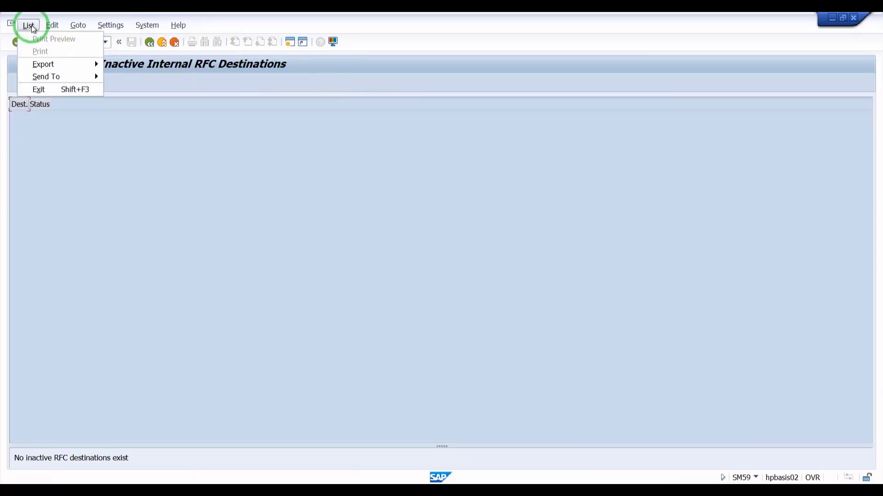
mouse_move(43, 65)
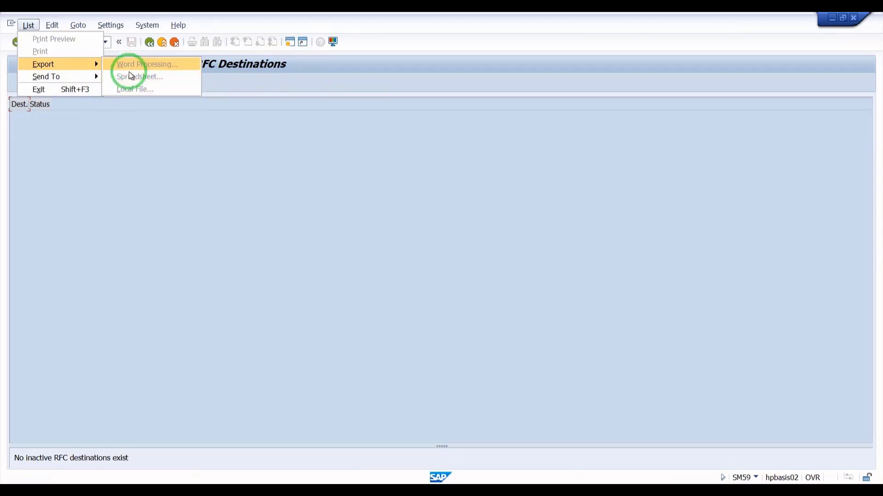
click(110, 138)
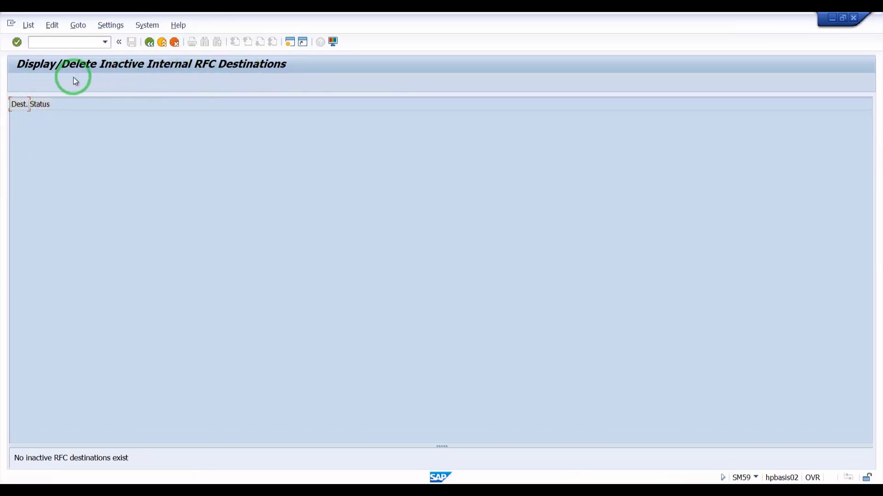
click(28, 28)
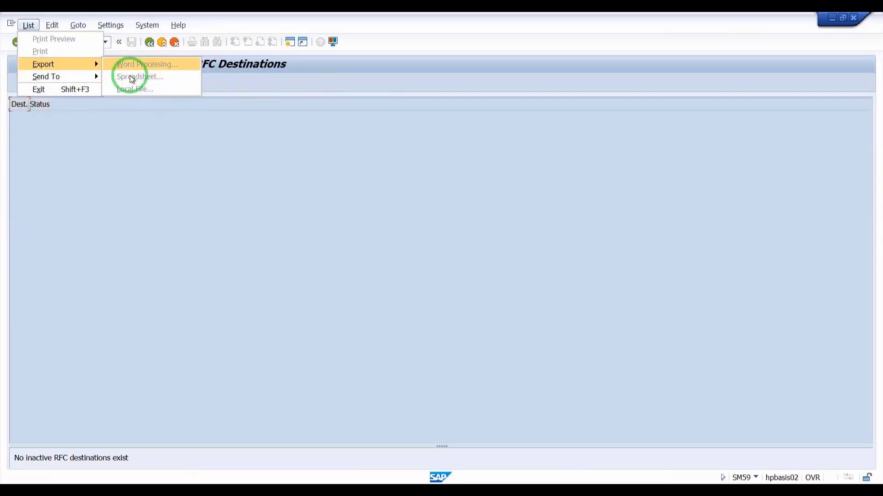
click(150, 48)
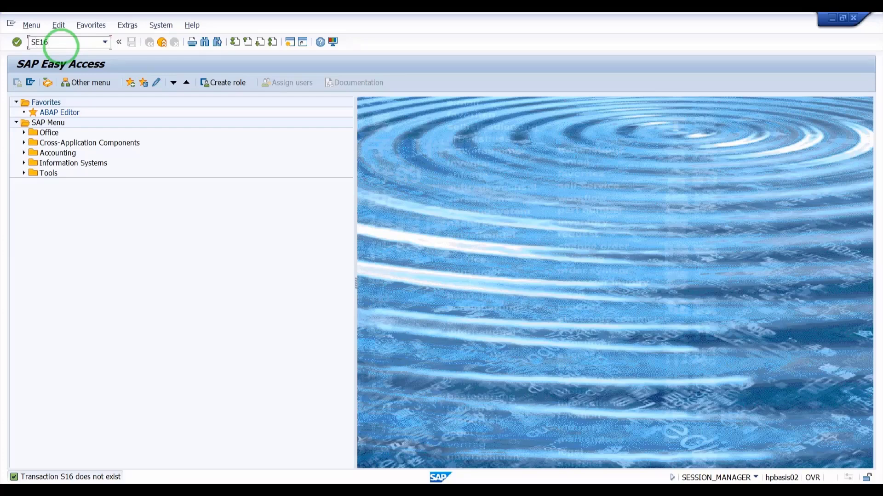
Launch SE16 and open the selection screen for table RFCDES
key(Return)
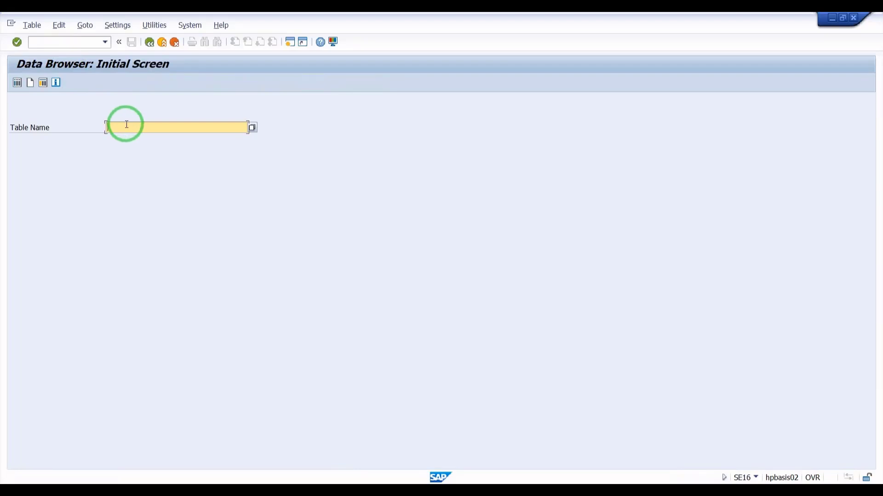
text(R)
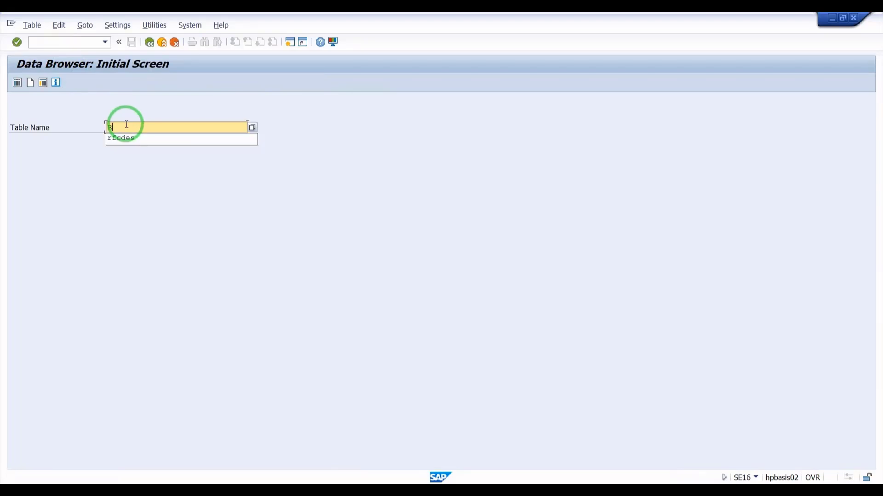
text(FCDES)
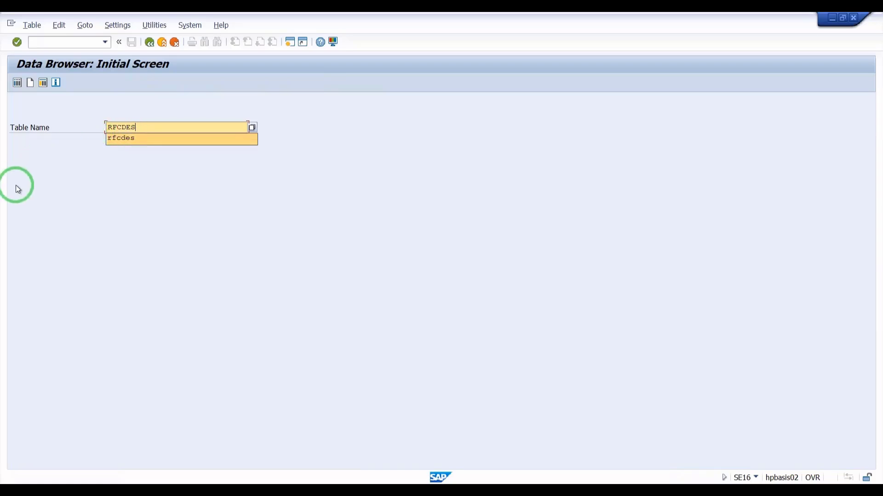
key(Return)
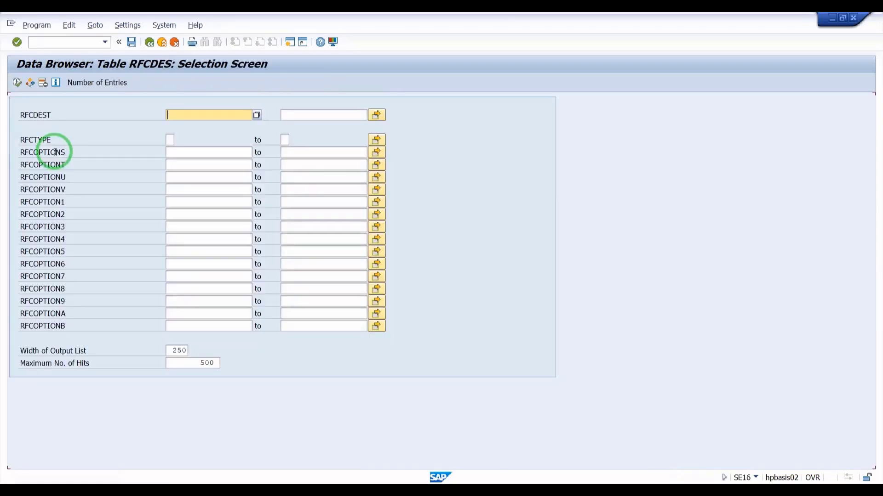
Execute the RFCDES selection to list all 40 entries and select every row
click(18, 84)
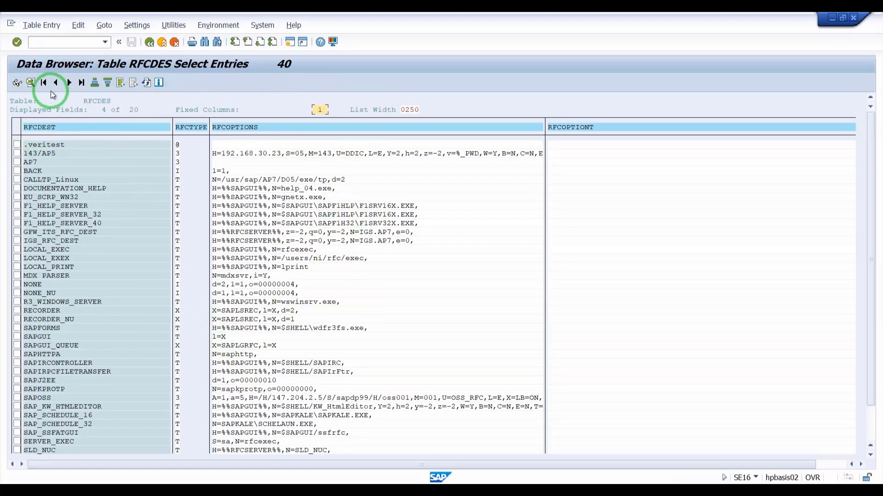
click(95, 83)
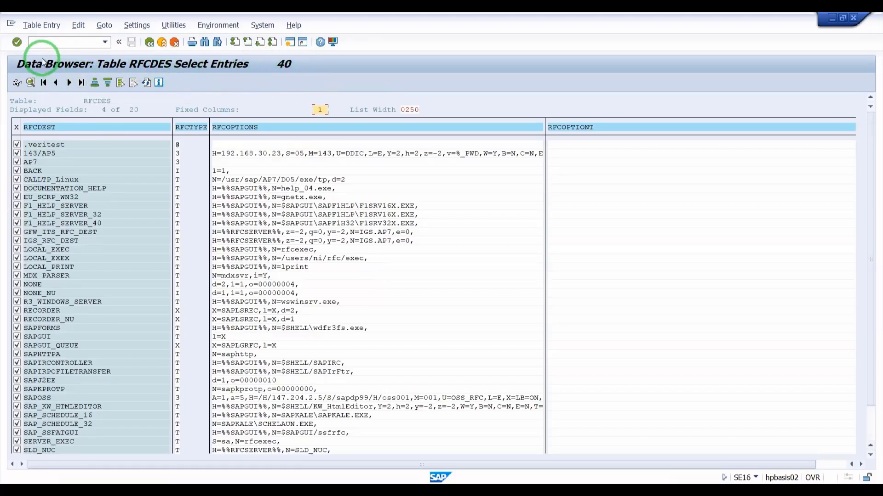
click(81, 26)
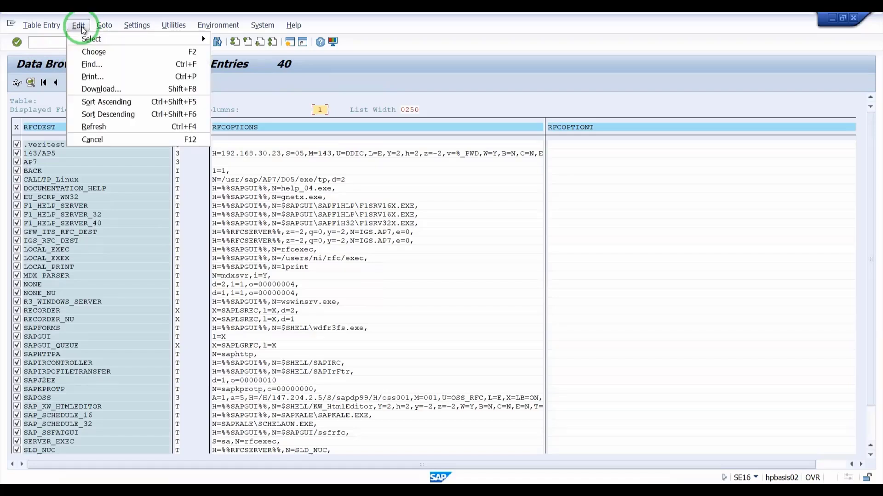
Start a Text with Tabs download of the list with the Desktop as target directory
click(93, 89)
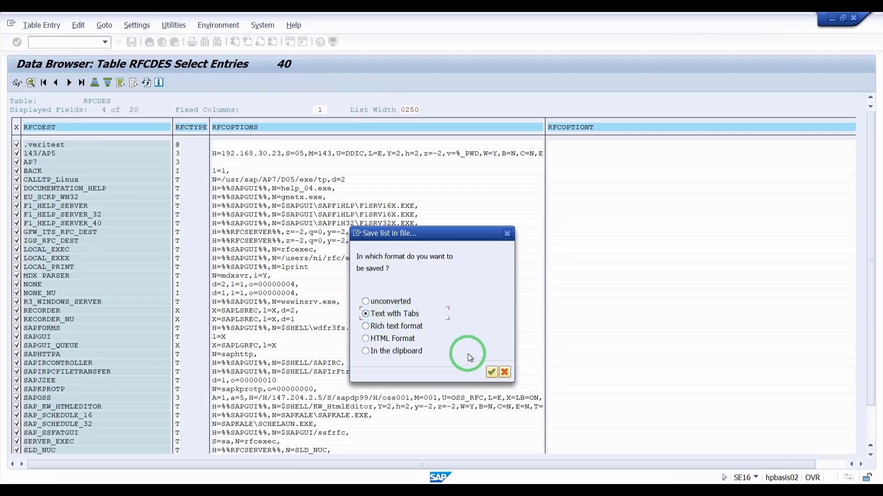
click(491, 372)
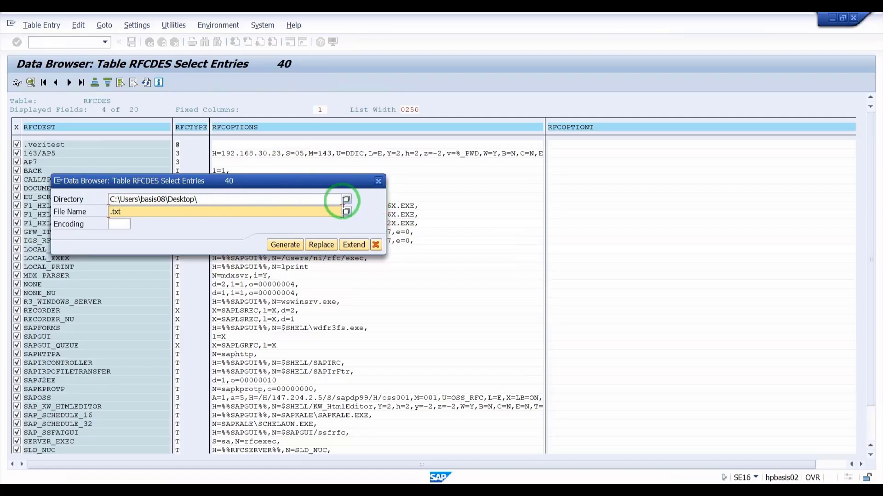
click(346, 201)
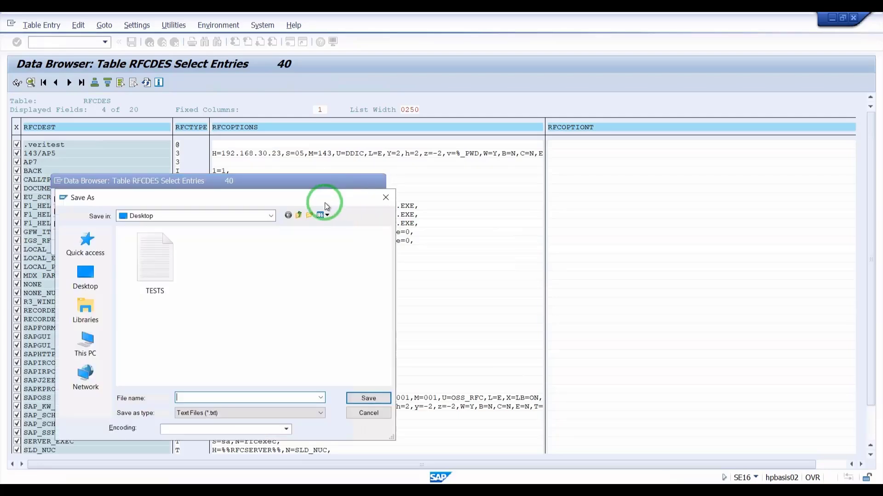
click(93, 266)
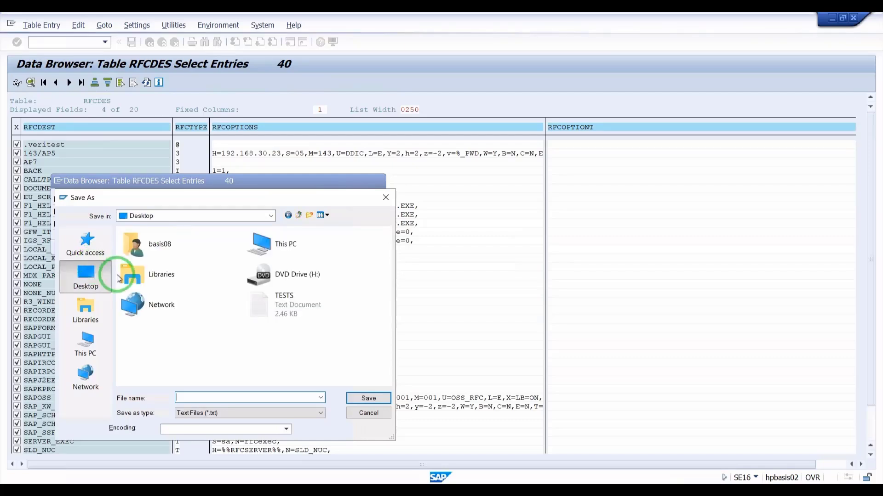
click(366, 398)
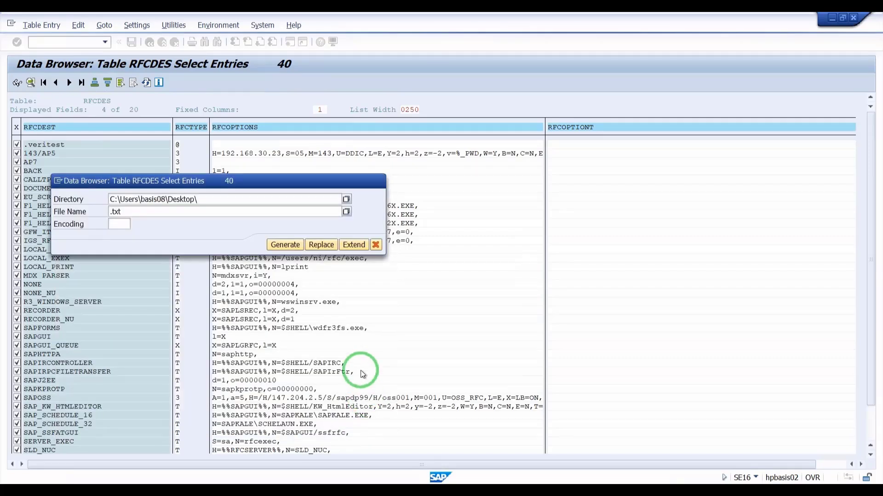
Save the download as Excel file RFC1.xls on the Desktop and allow the write
click(198, 212)
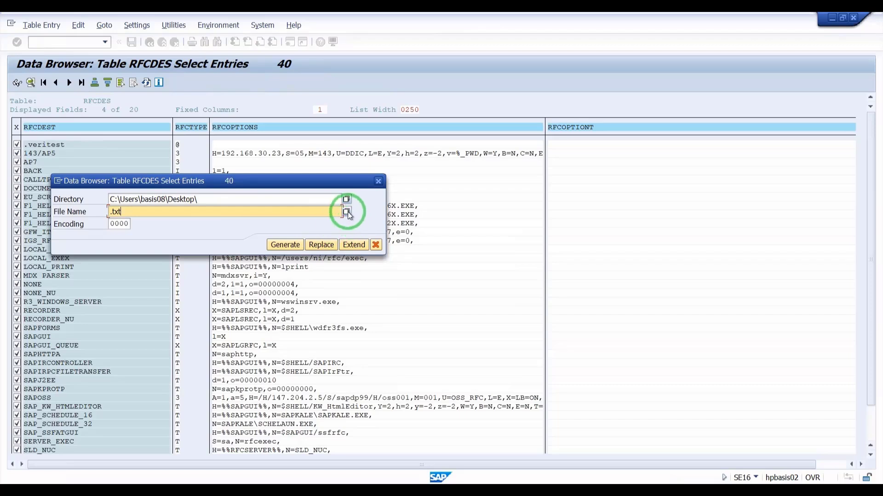
click(347, 212)
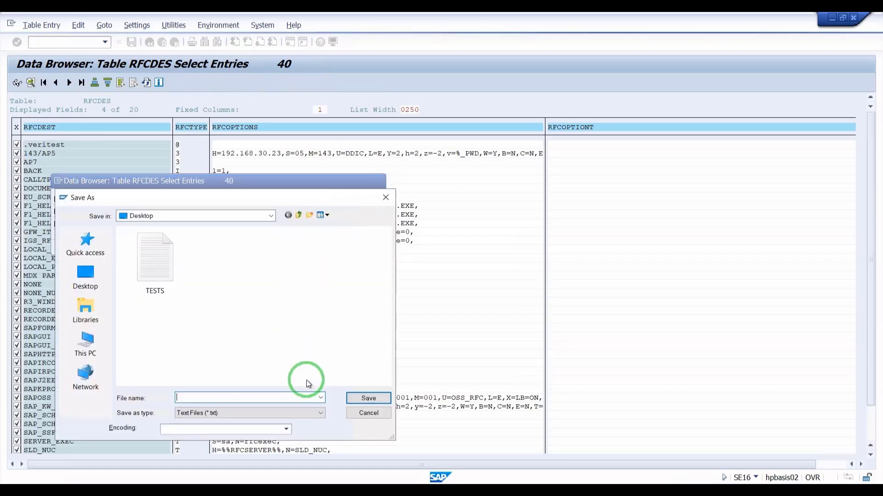
click(321, 413)
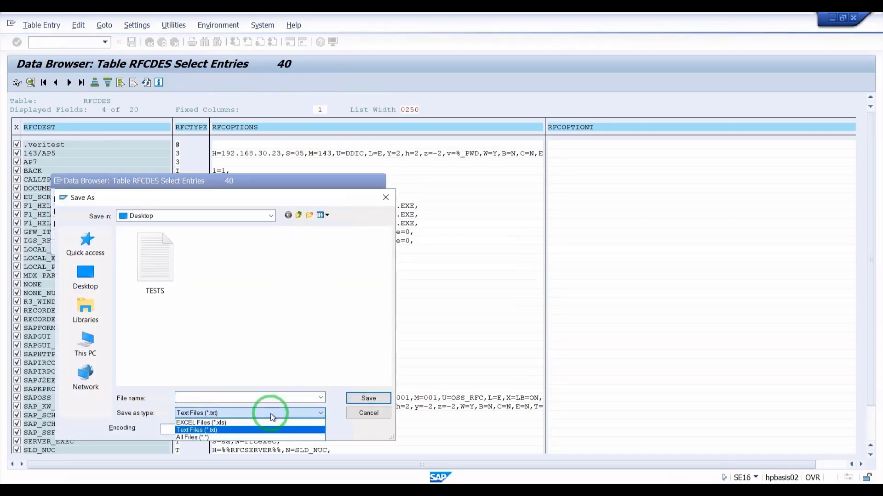
click(213, 423)
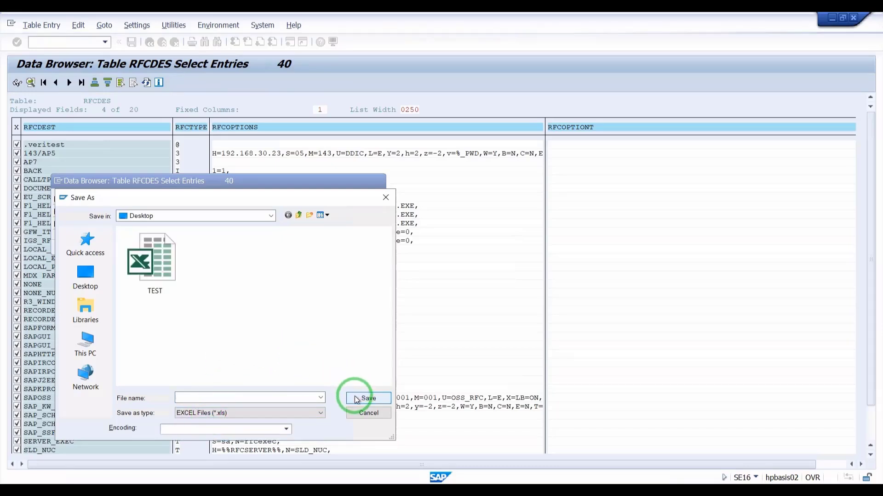
click(231, 398)
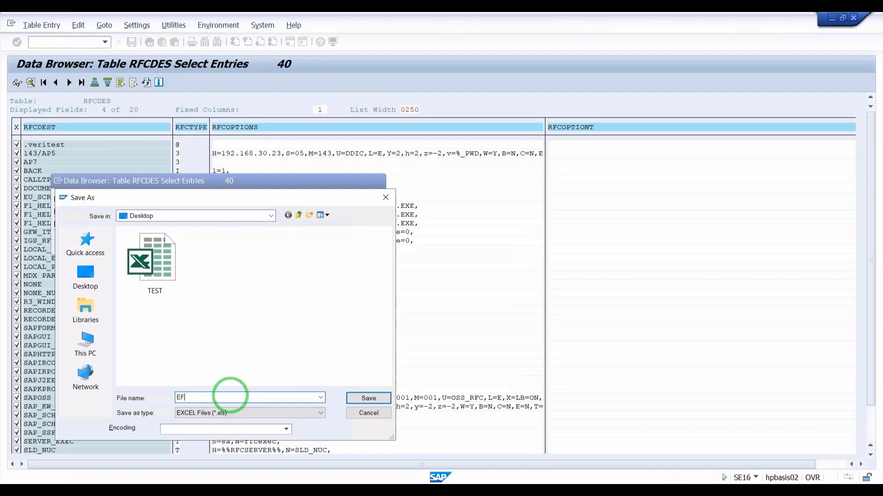
text(EF)
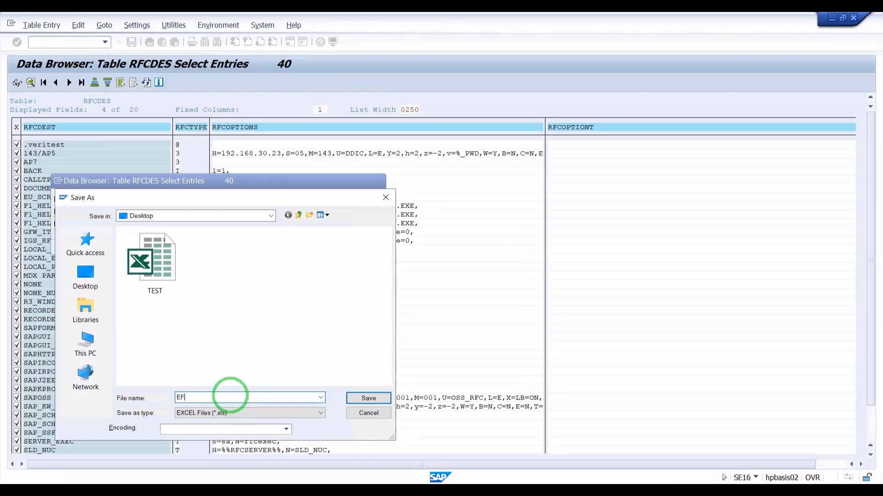
key(BackSpace)
key(BackSpace)
text(RFC1)
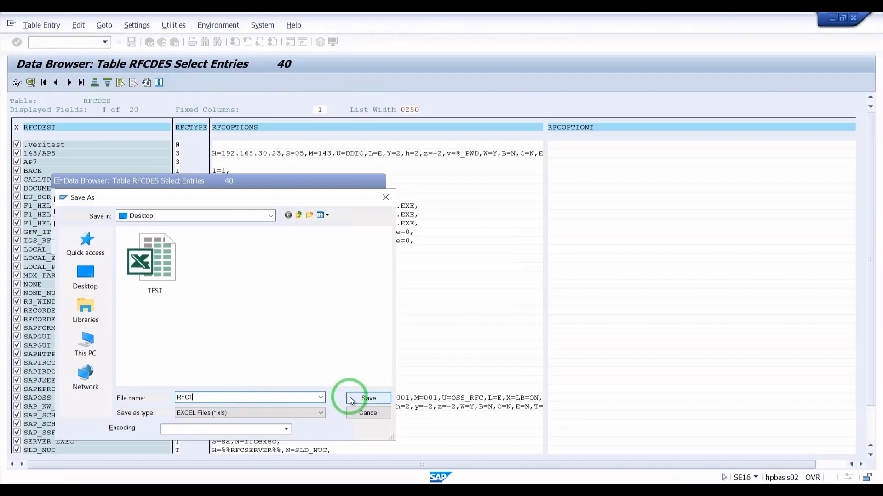
click(351, 398)
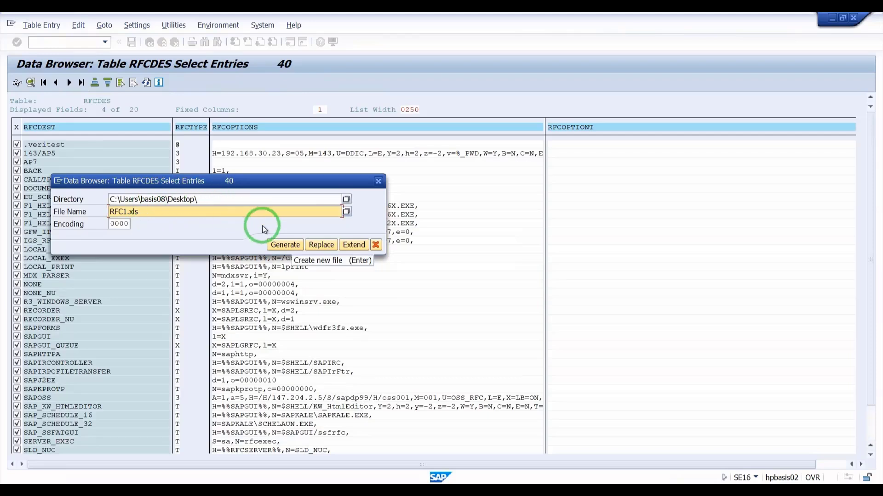
click(286, 245)
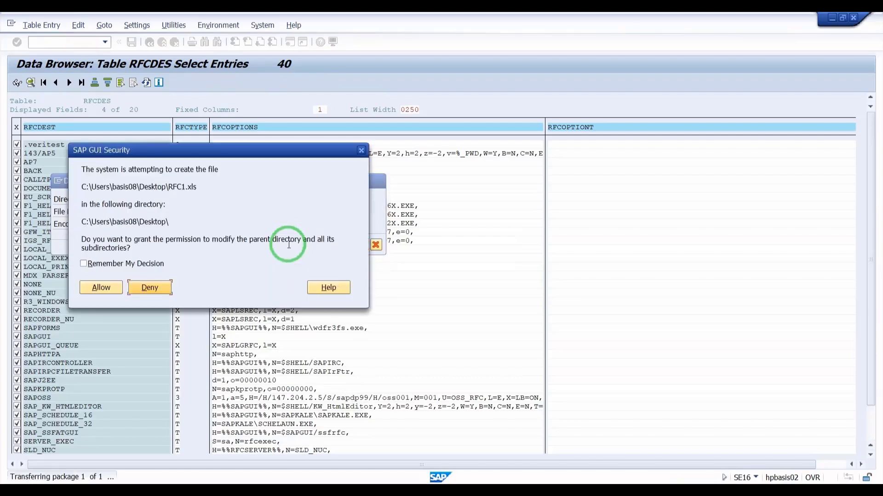
click(107, 286)
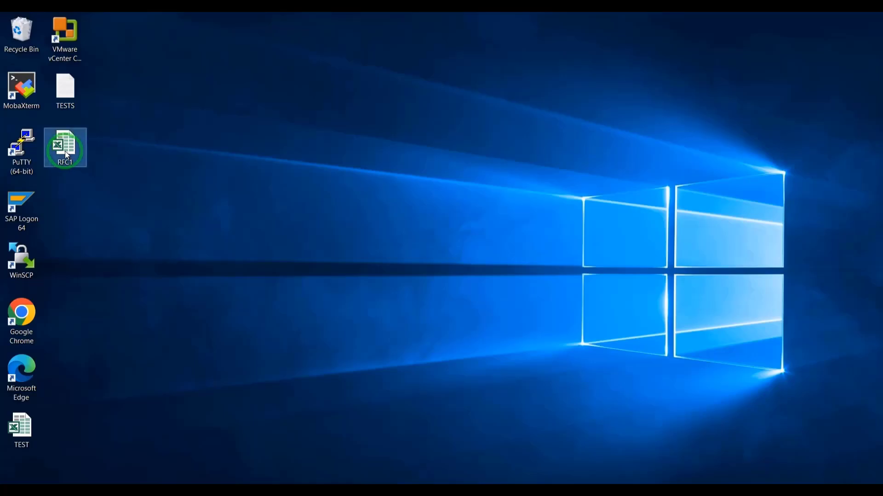
Open RFC1.xls from the desktop in Excel and look over the exported entries
double_click(67, 155)
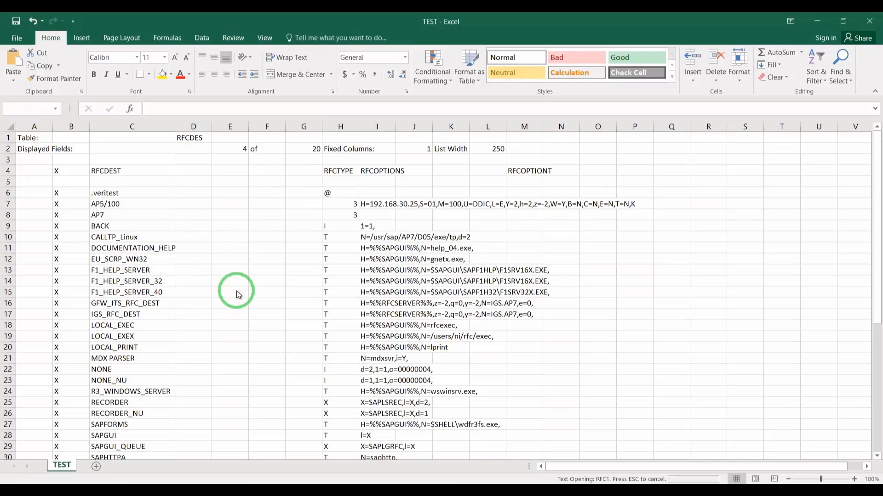
click(403, 287)
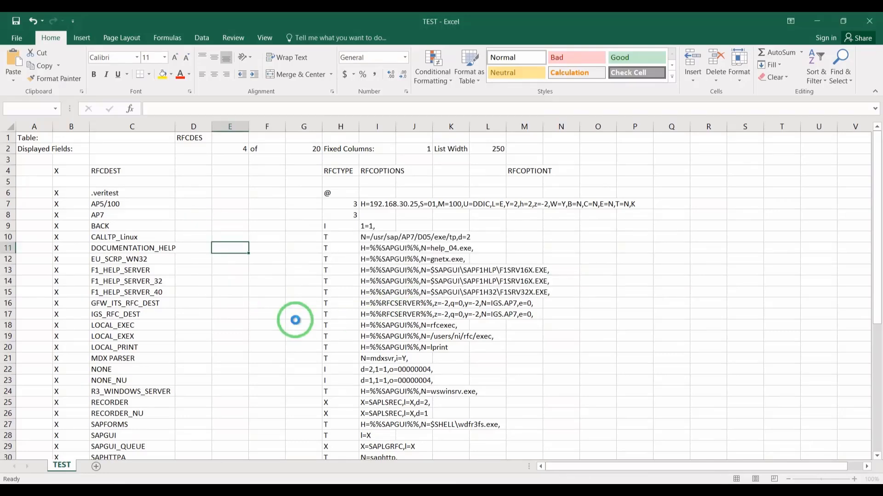
scroll(221, 300, down, 9)
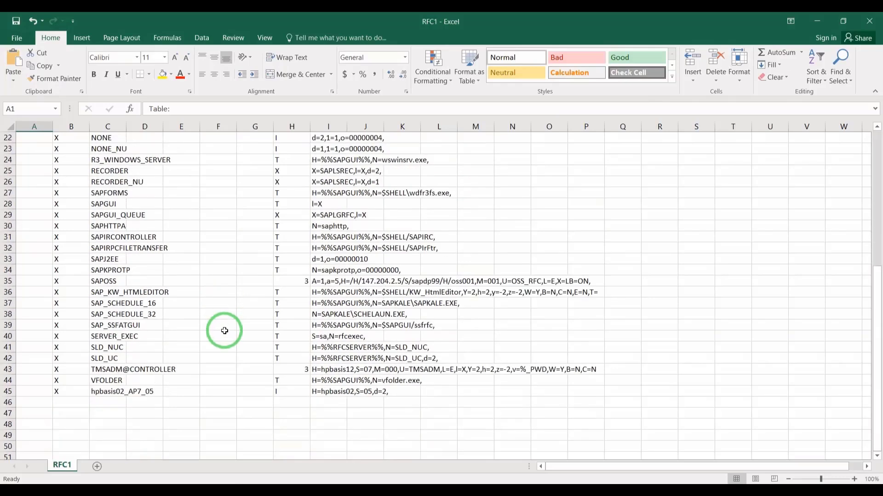
scroll(223, 329, up, 9)
scroll(224, 331, up, 1)
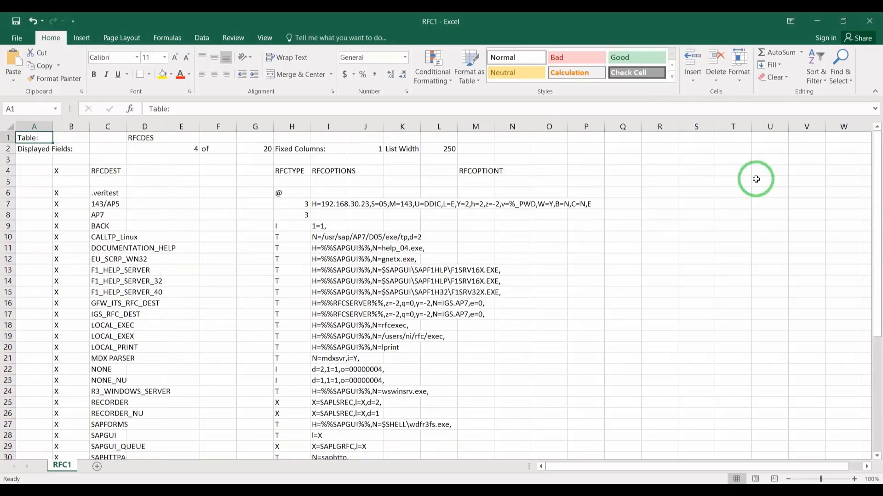
Close the RFC1 and TEST workbooks, discarding changes to TEST
click(862, 26)
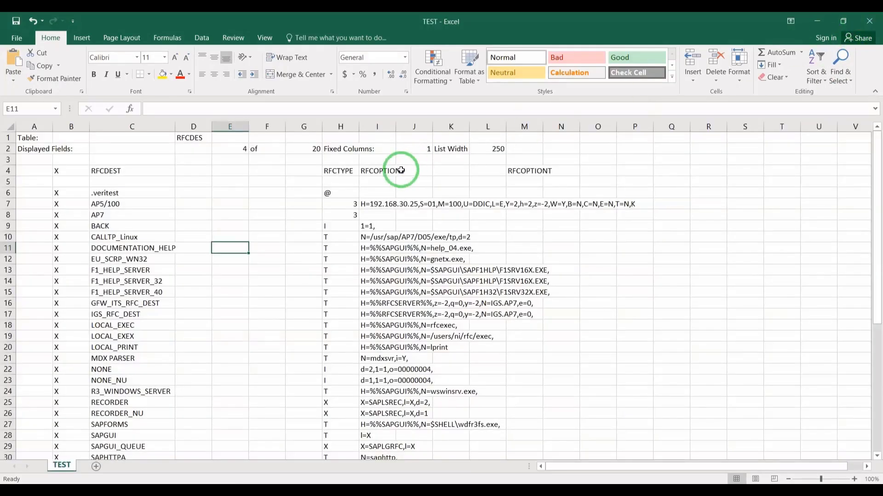
click(869, 27)
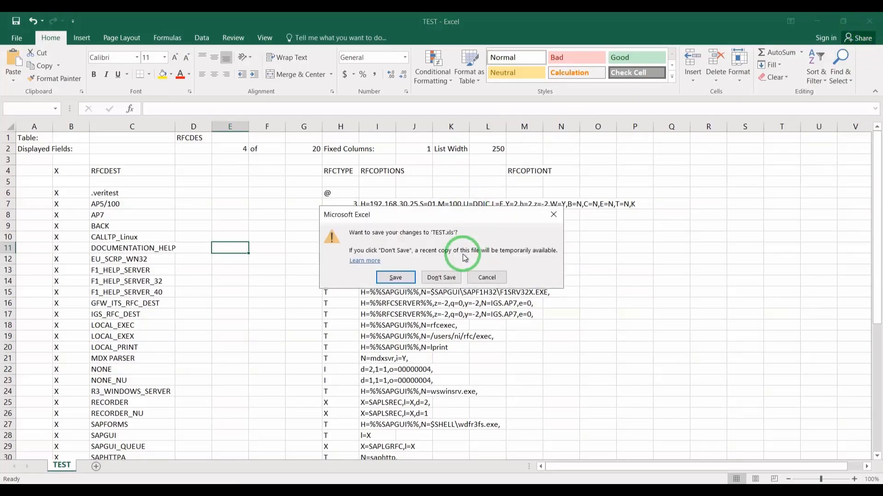
click(446, 276)
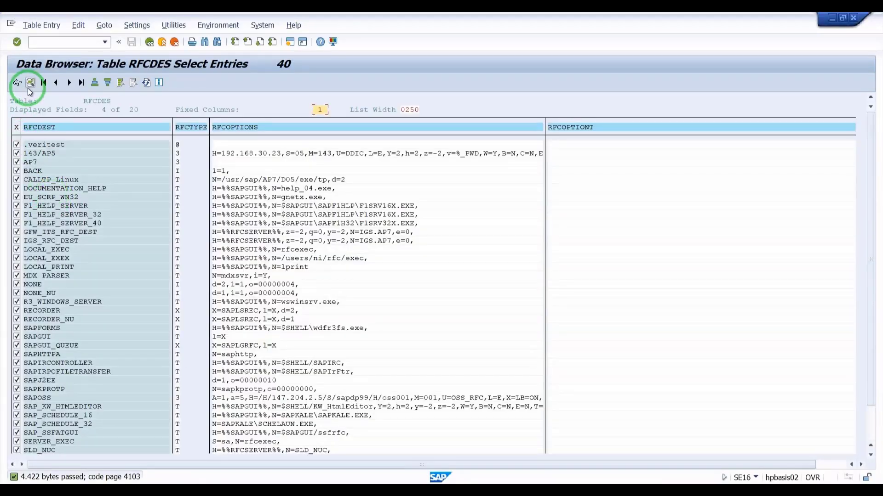
Set up a Text with Tabs download of the RFCDES list to the Desktop as a Text Files type
click(80, 26)
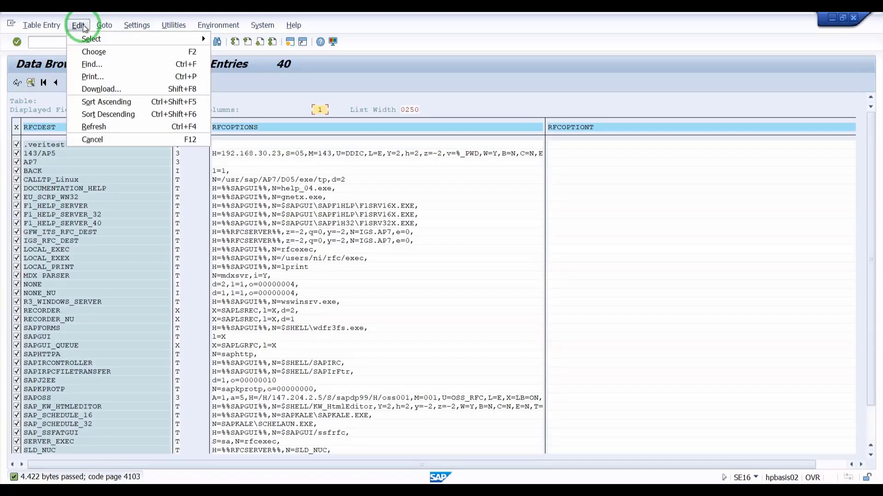
click(105, 90)
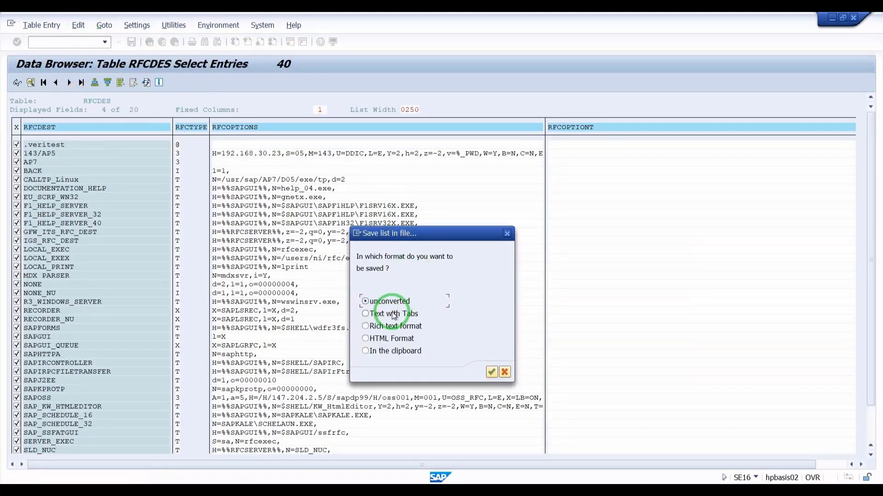
click(393, 314)
click(491, 371)
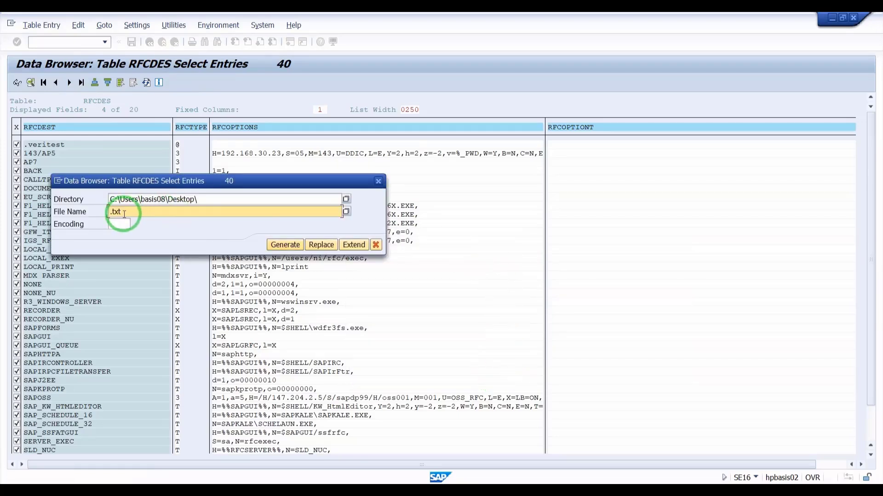
click(347, 211)
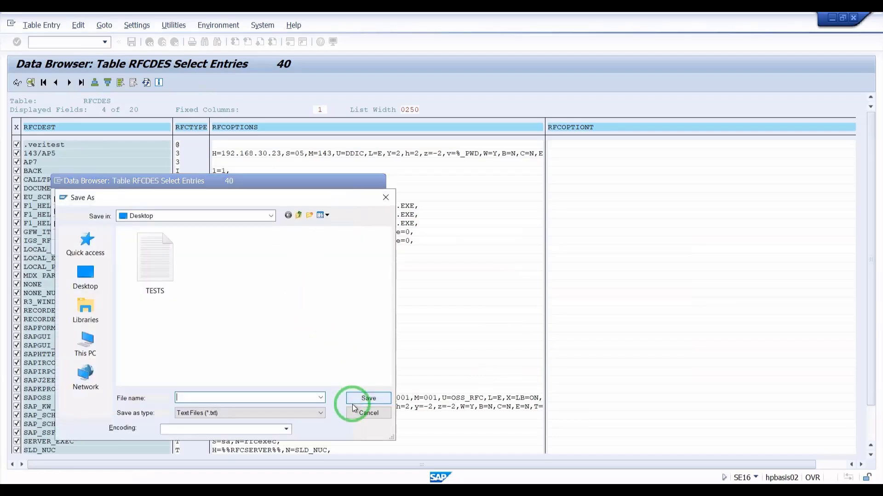
click(320, 413)
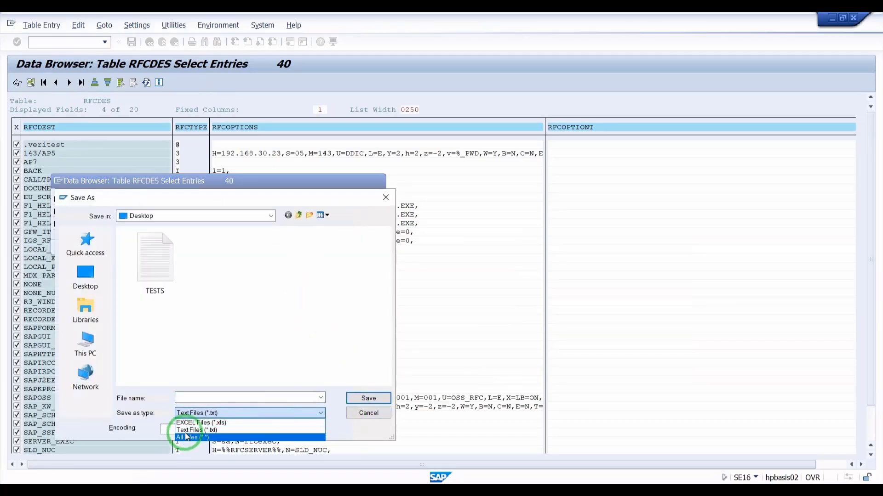
click(189, 430)
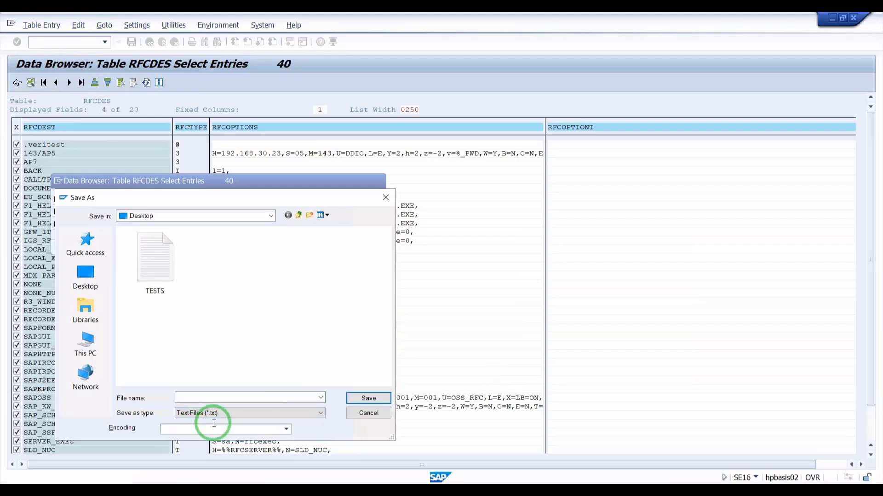
click(368, 399)
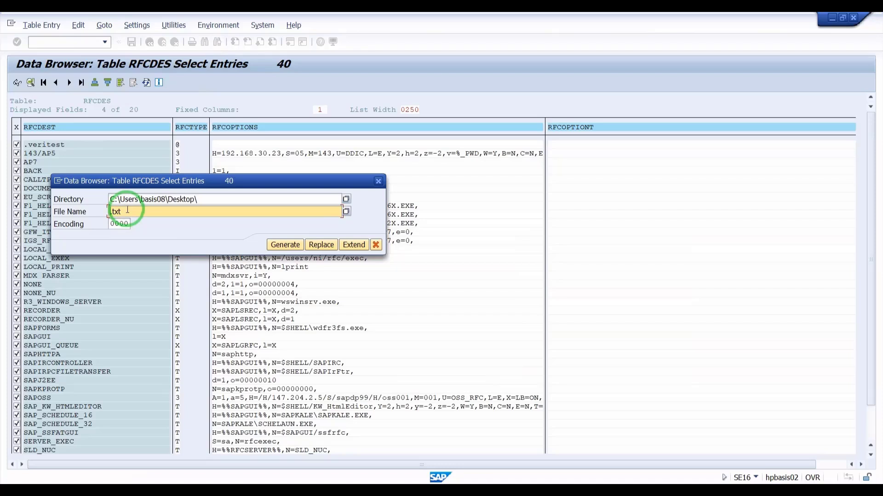
Generate RFCV.txt on the Desktop, allow the write, and minimize SAP GUI
text(V)
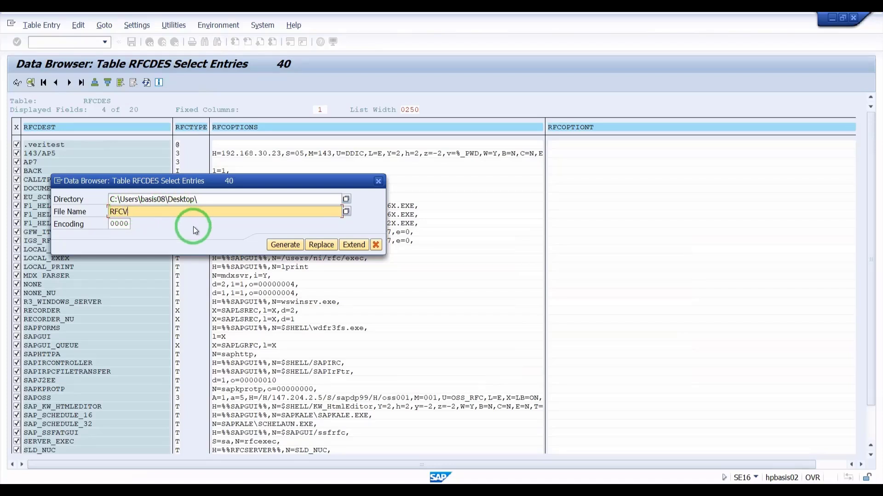
click(345, 212)
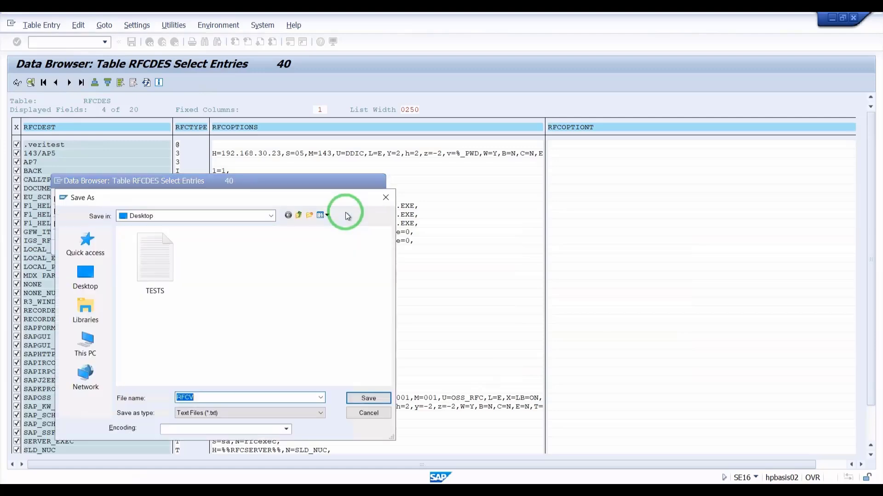
click(367, 399)
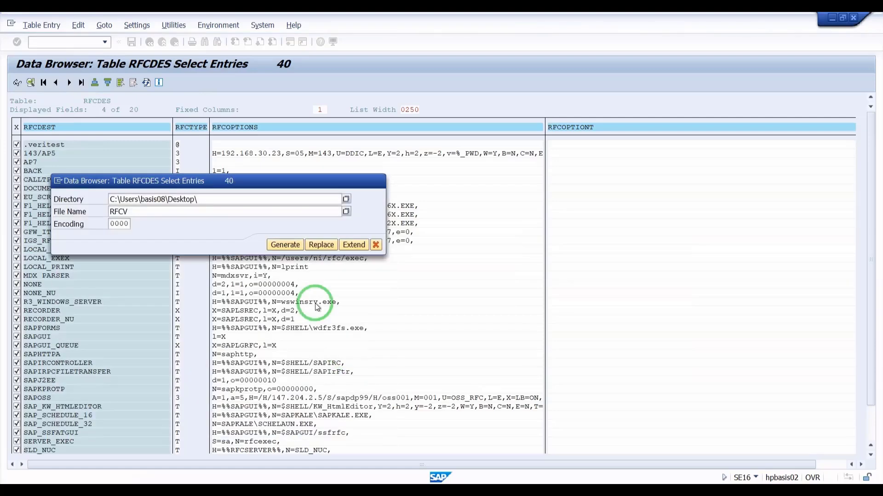
click(281, 247)
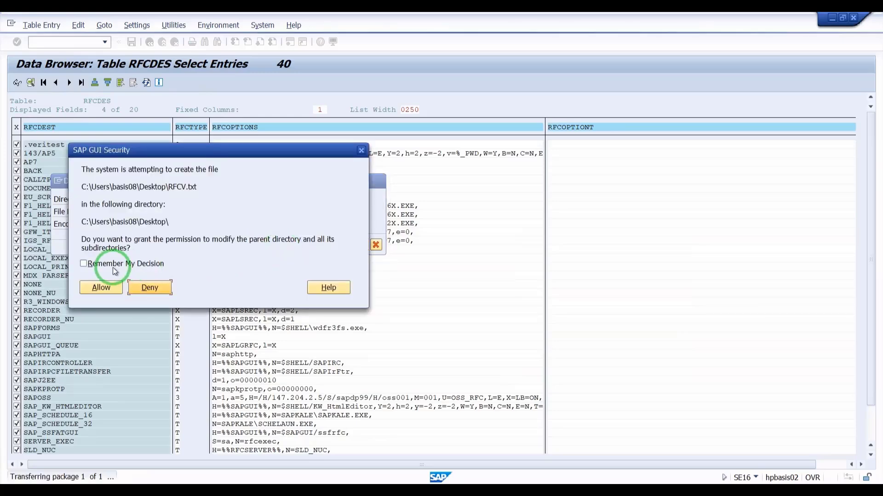
click(108, 288)
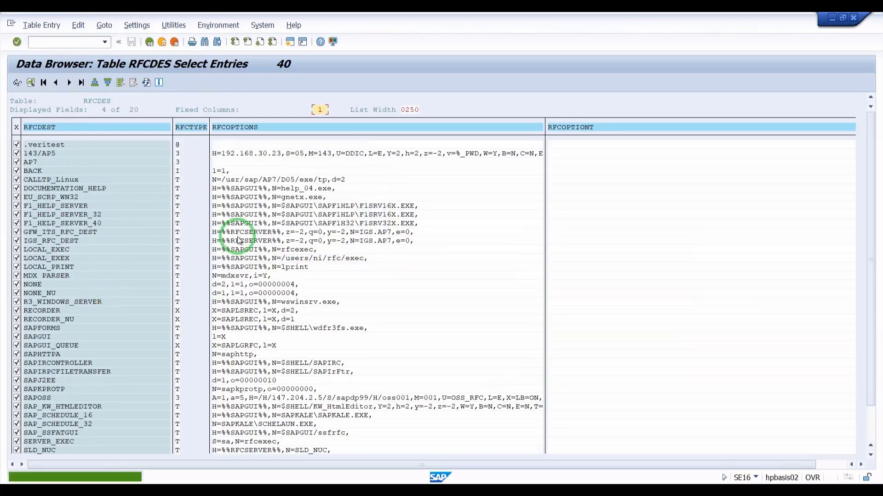
click(831, 20)
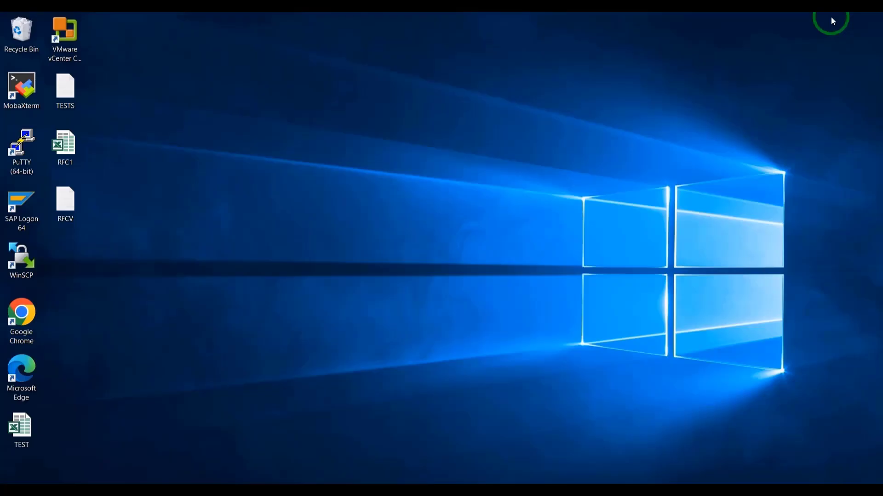
Review RFCV.txt in maximized Notepad, then return to the SAP Data Browser list
double_click(76, 194)
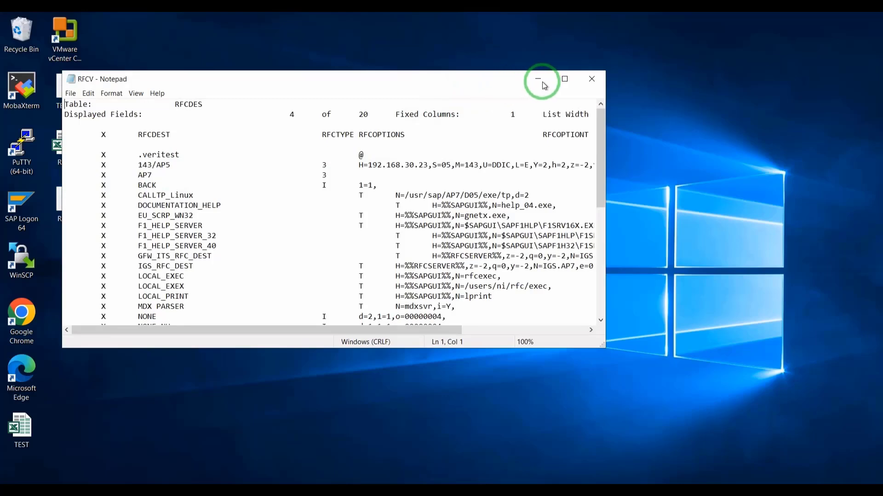
click(564, 79)
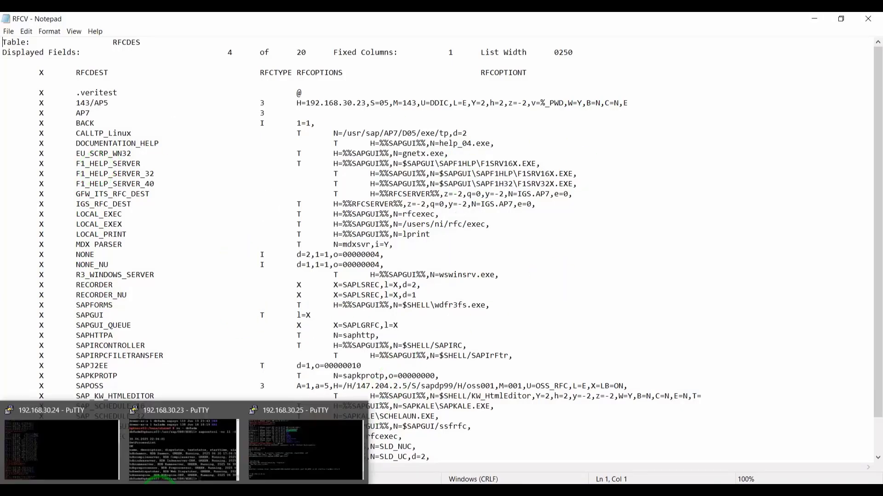
click(510, 149)
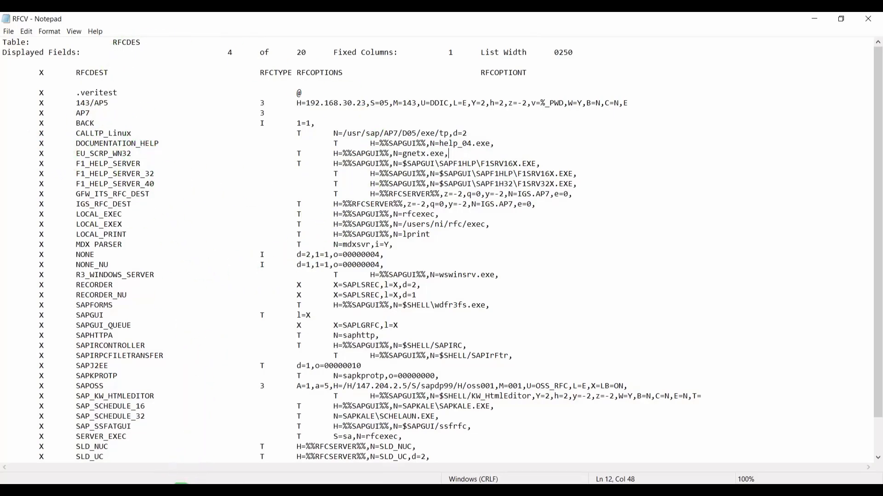
click(294, 457)
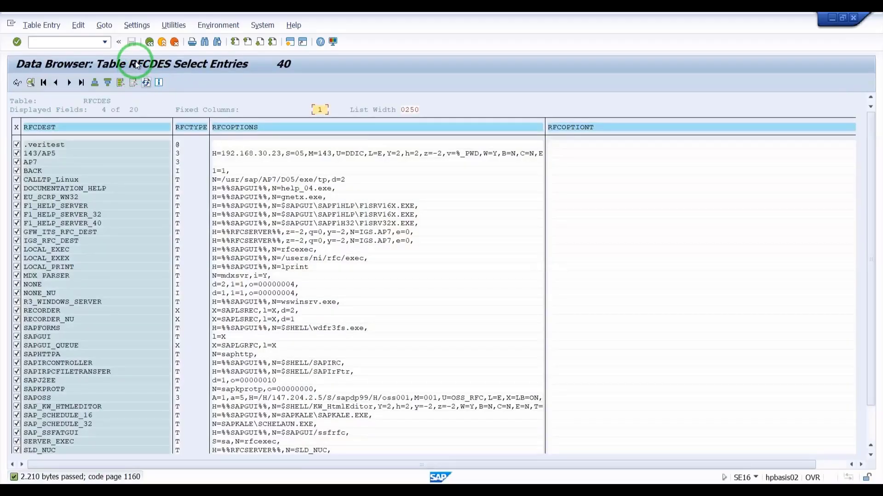
Back out to the Easy Access menu, run SM59, and create a new RFC destination
click(150, 42)
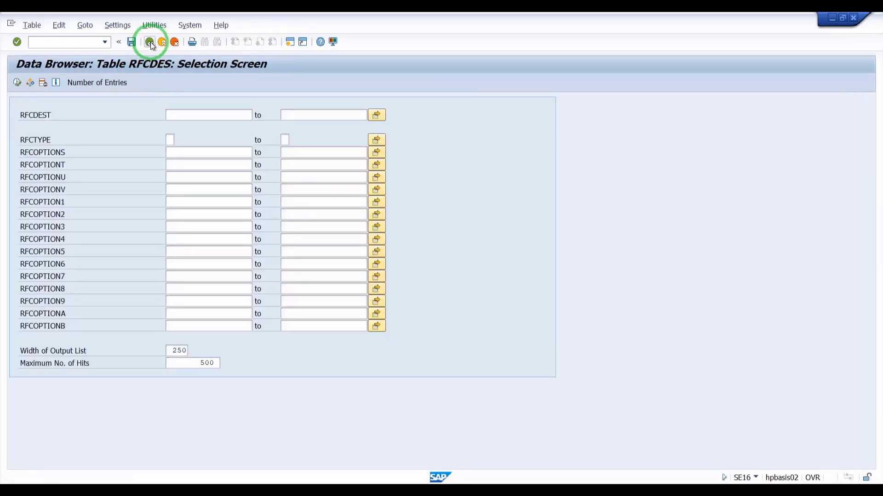
click(149, 42)
click(149, 42)
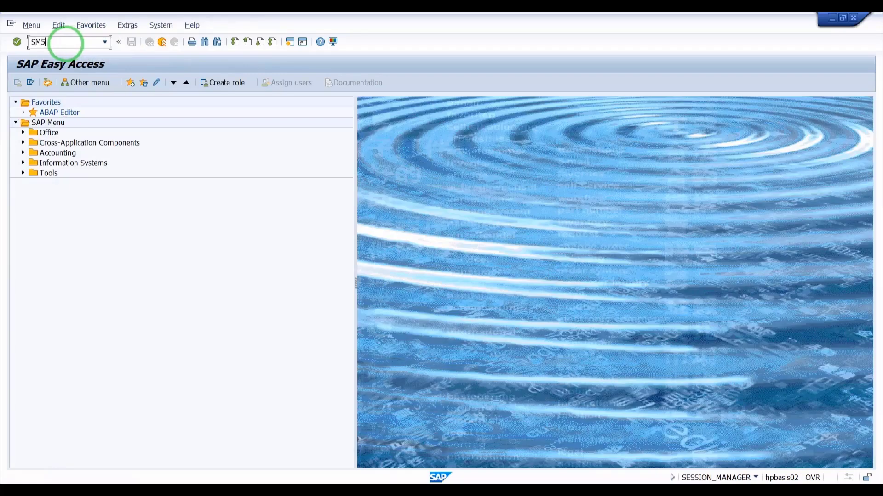
key(Return)
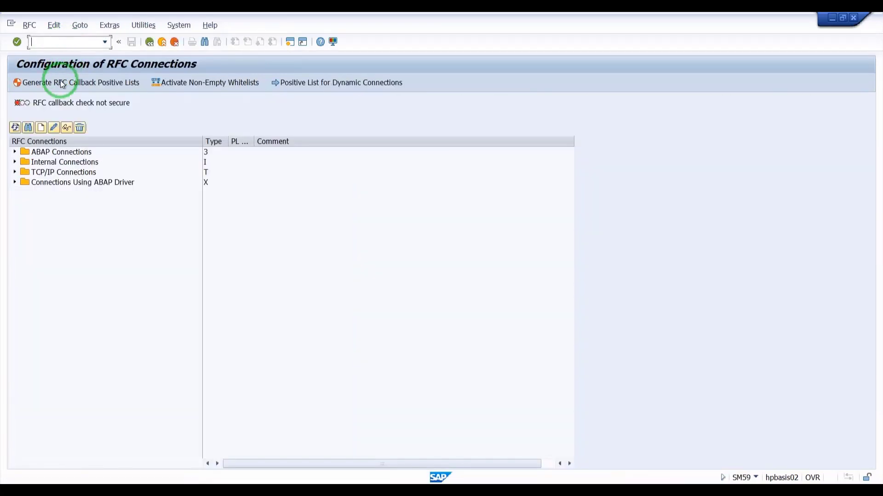
click(41, 128)
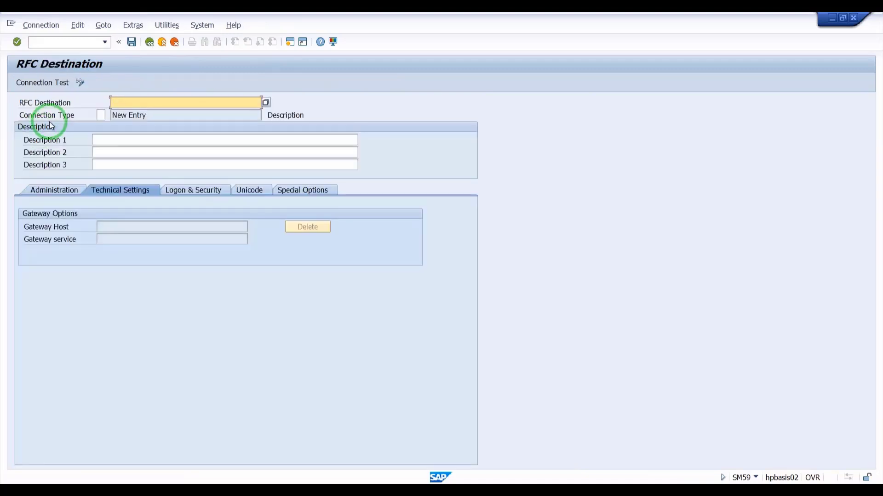
Enter 143/AP5 as the destination name from input history, briefly rechecking RFCV.txt in Notepad
click(115, 102)
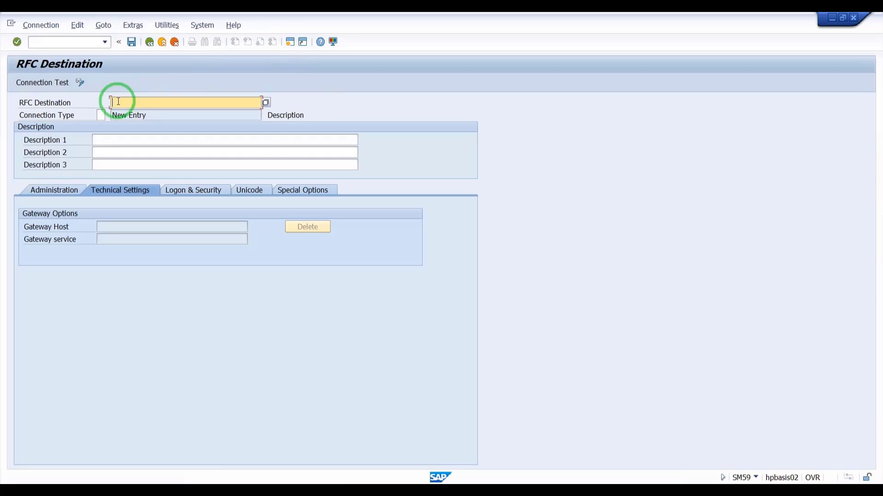
text(143)
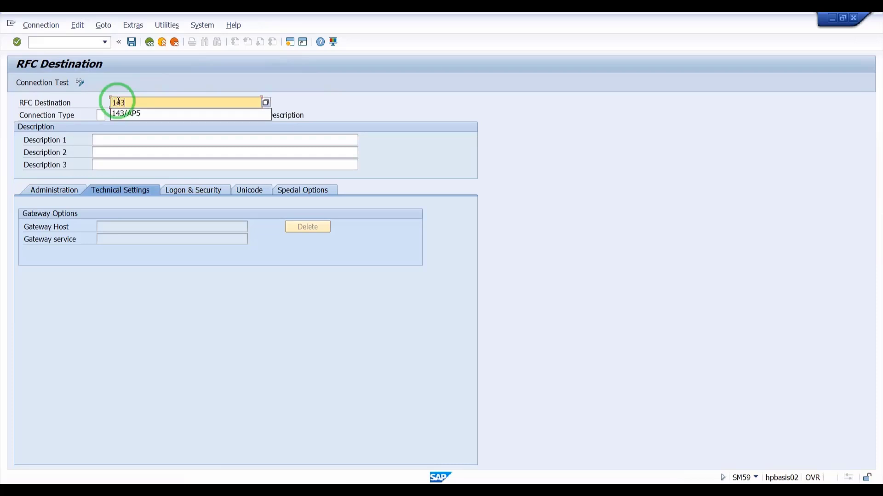
click(128, 121)
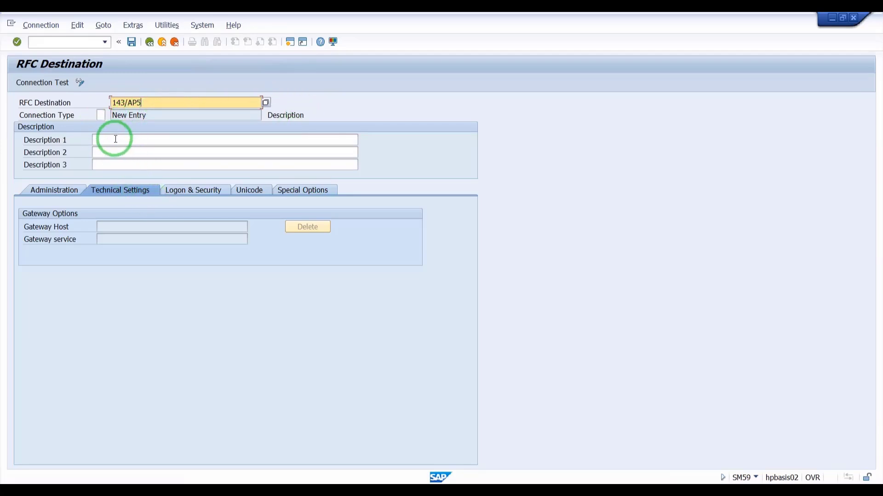
click(100, 115)
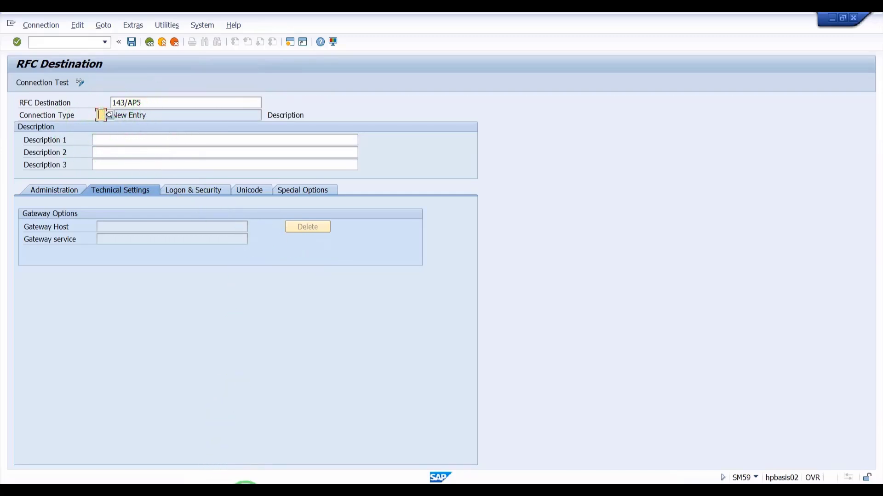
click(241, 488)
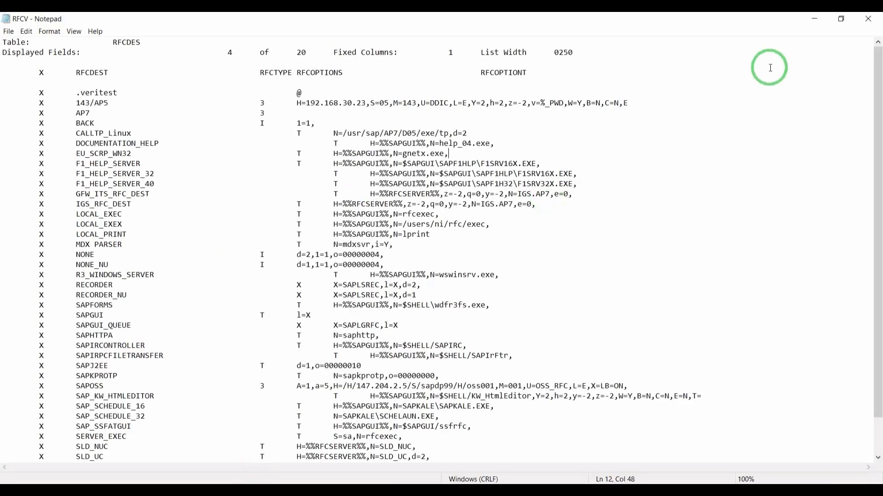
click(814, 19)
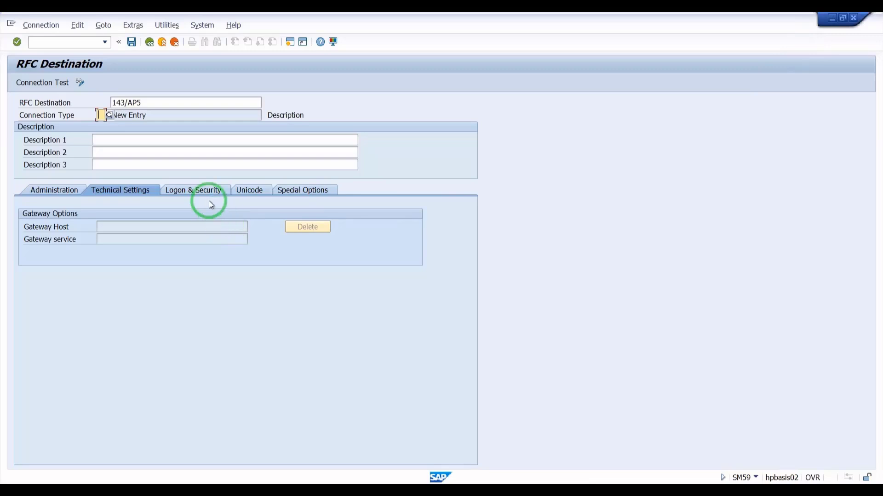